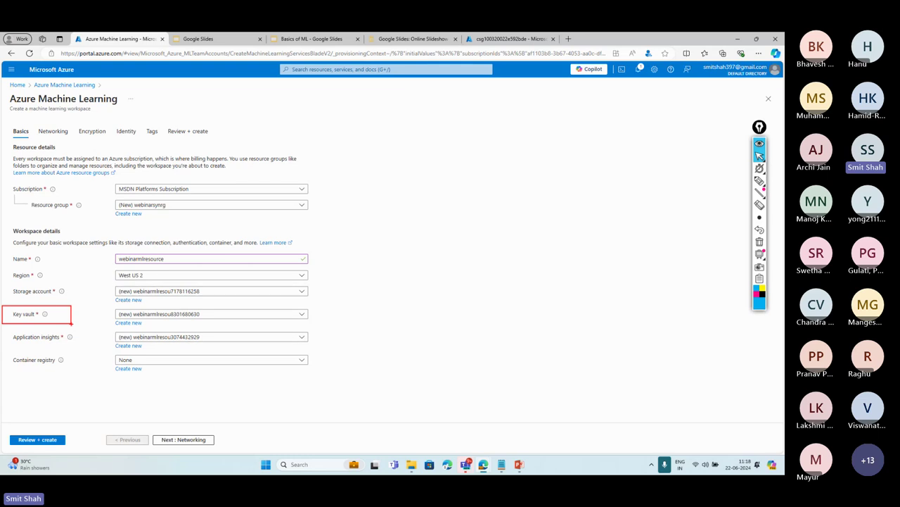
Examine the Key vault setting of the workspace, marking its "(new)" entry on screen and checking the existing vaults offered.
key(Escape)
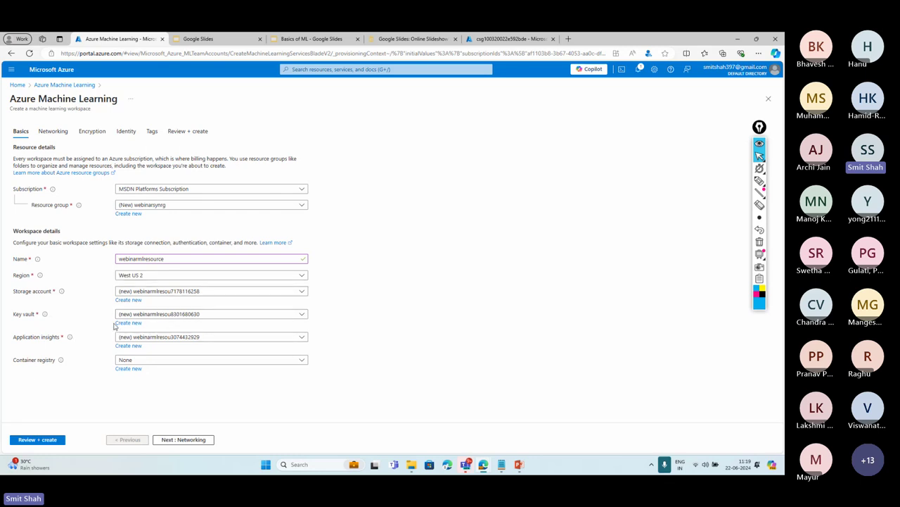
key(ctrl+shift+1)
drag(115, 306, 138, 323)
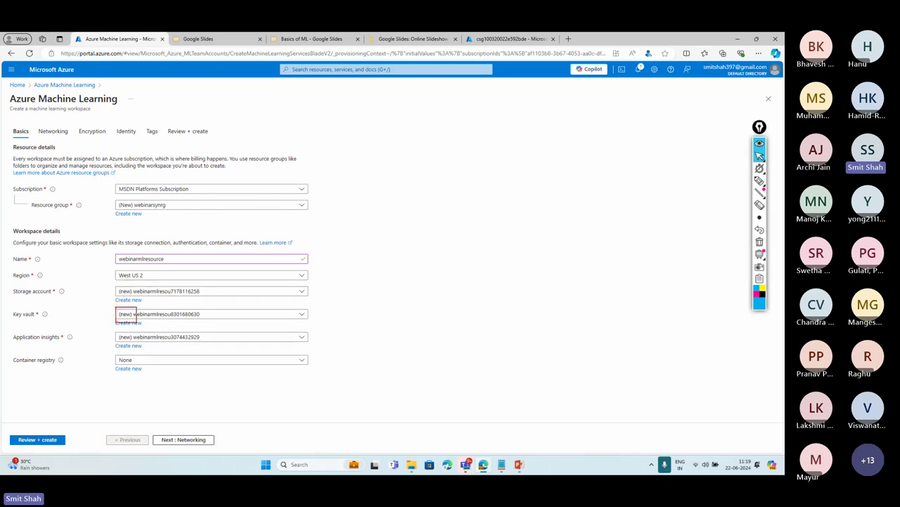
click(215, 317)
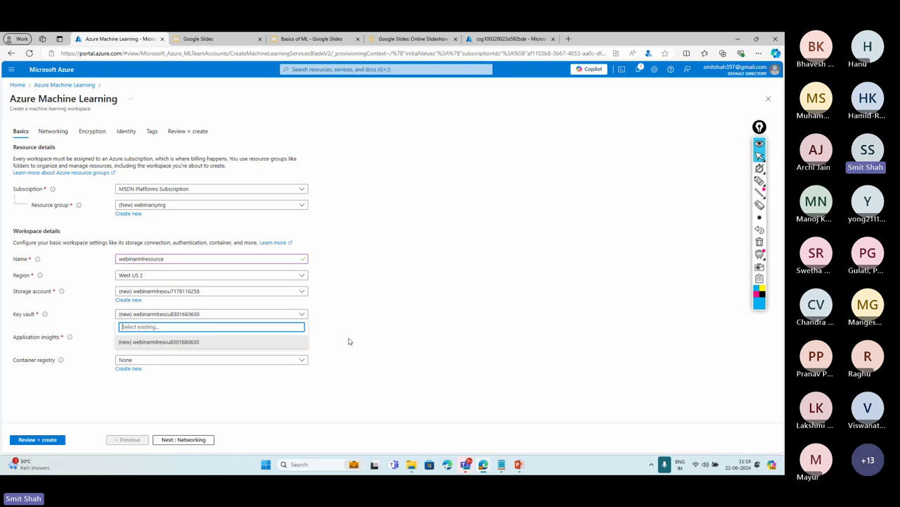
right_click(282, 327)
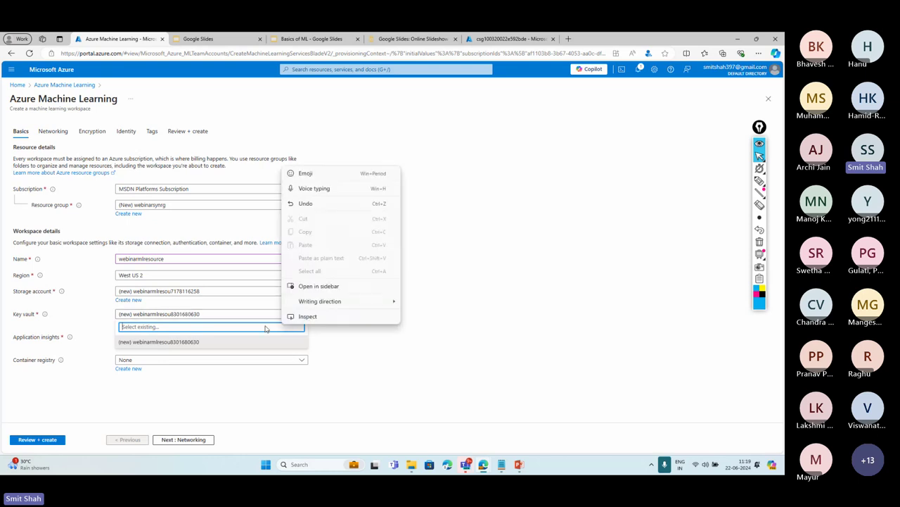
click(372, 351)
click(376, 347)
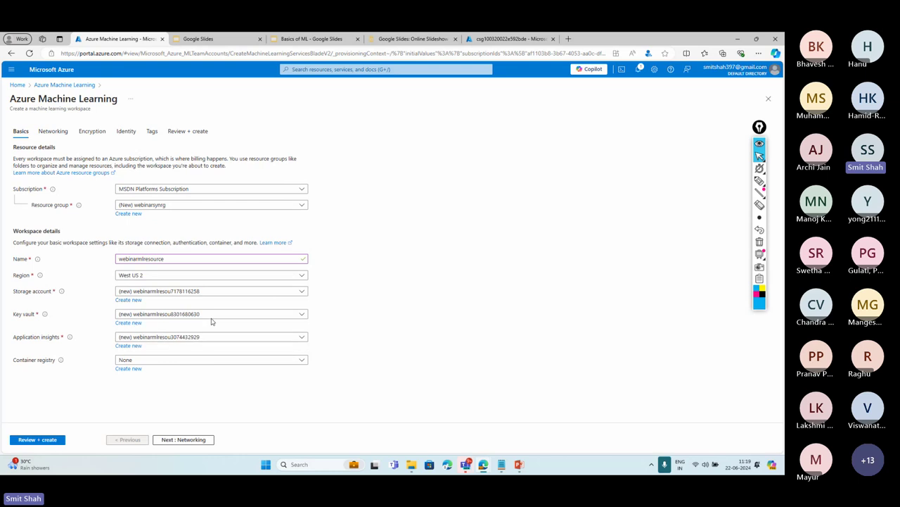
click(203, 315)
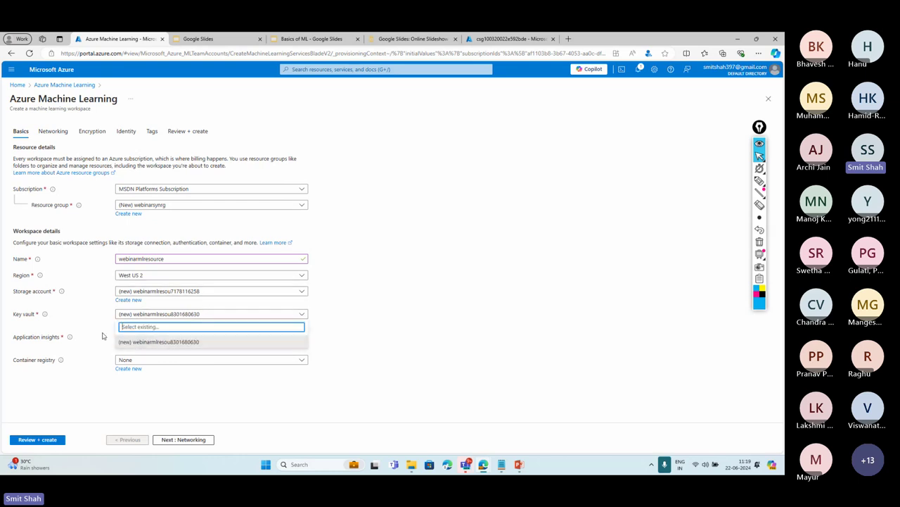
click(134, 315)
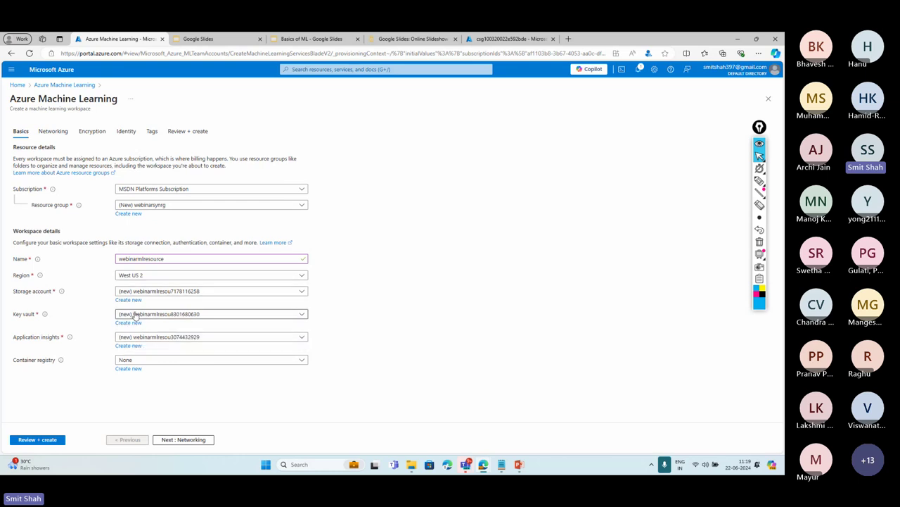
drag(115, 307, 133, 321)
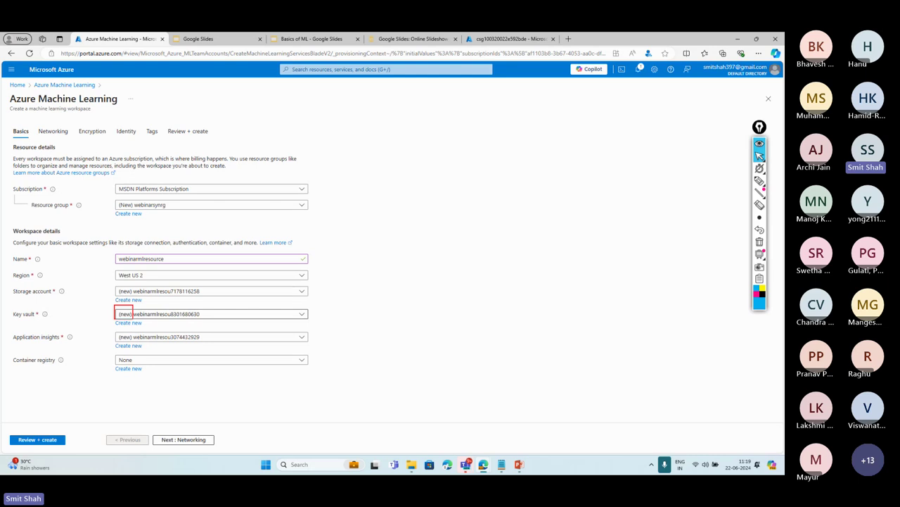
key(Escape)
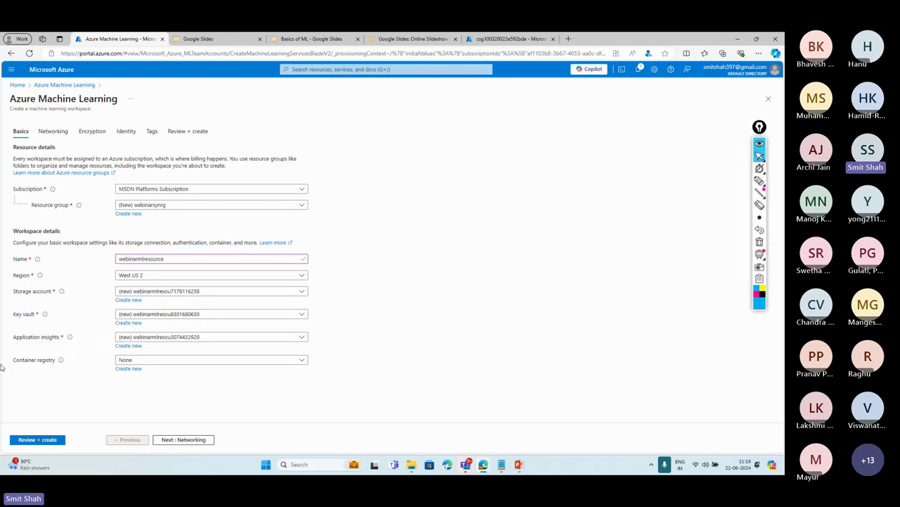
Examine the Application insights setting of the workspace, outlining its "(new)" entry on screen and checking the existing resources offered.
drag(11, 330, 190, 341)
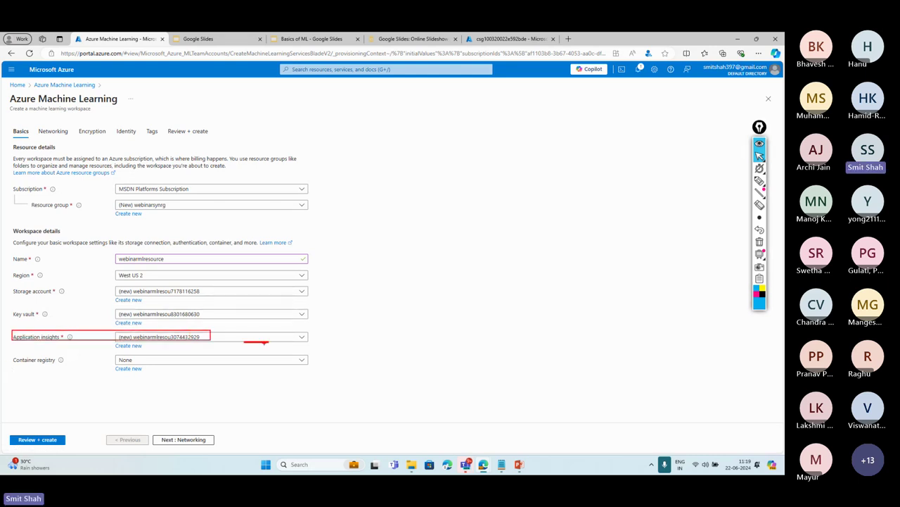
key(Escape)
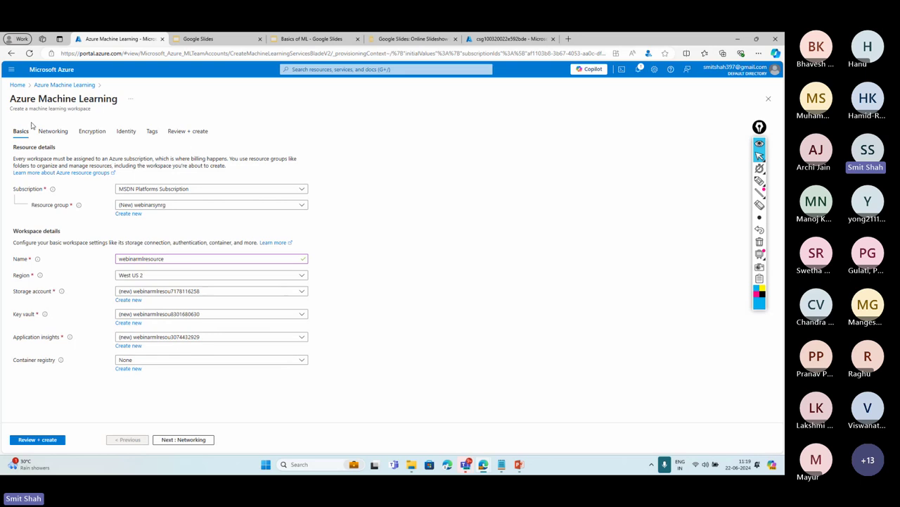
drag(39, 97, 118, 100)
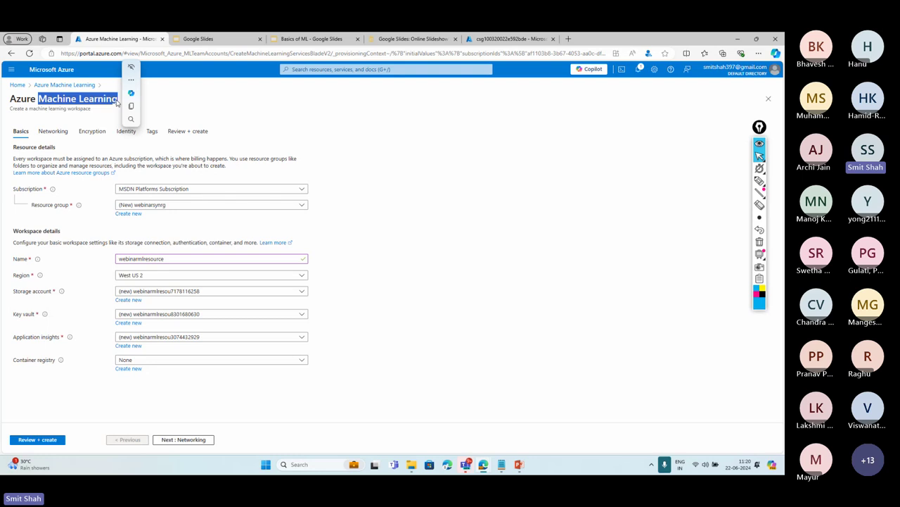
click(365, 351)
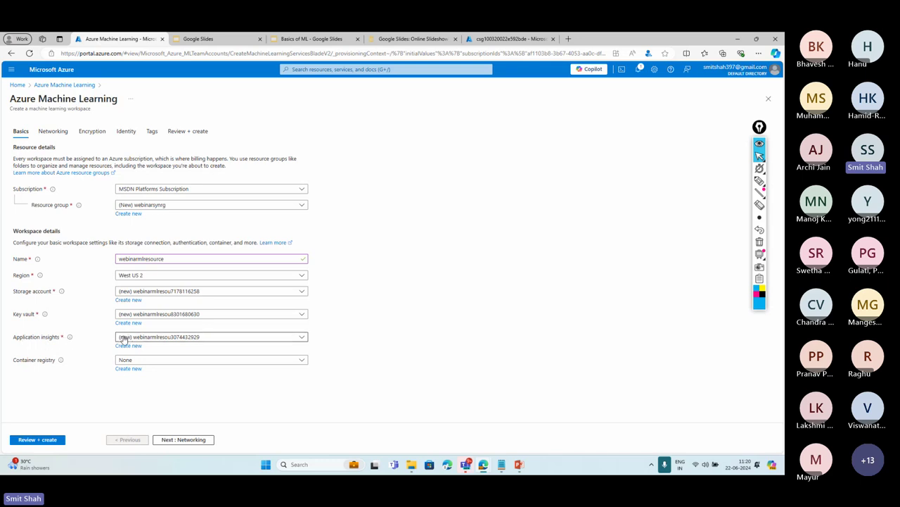
drag(114, 329, 136, 343)
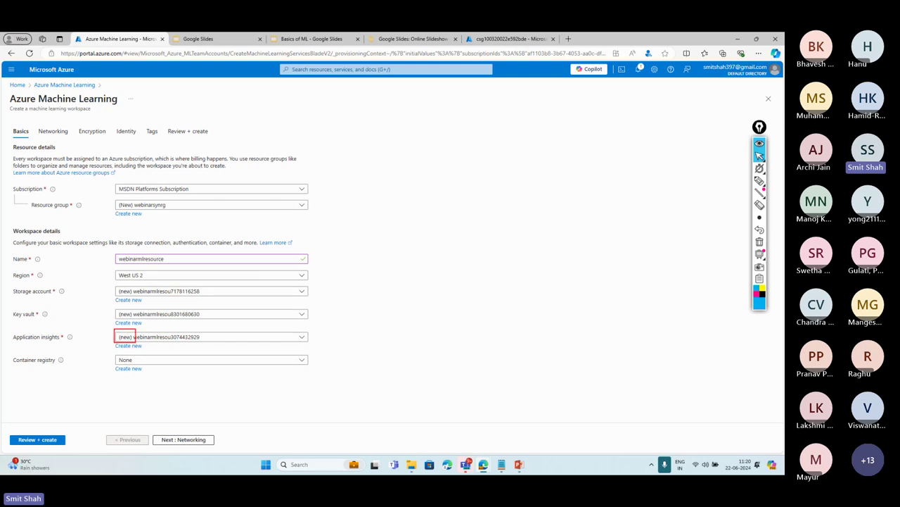
click(224, 340)
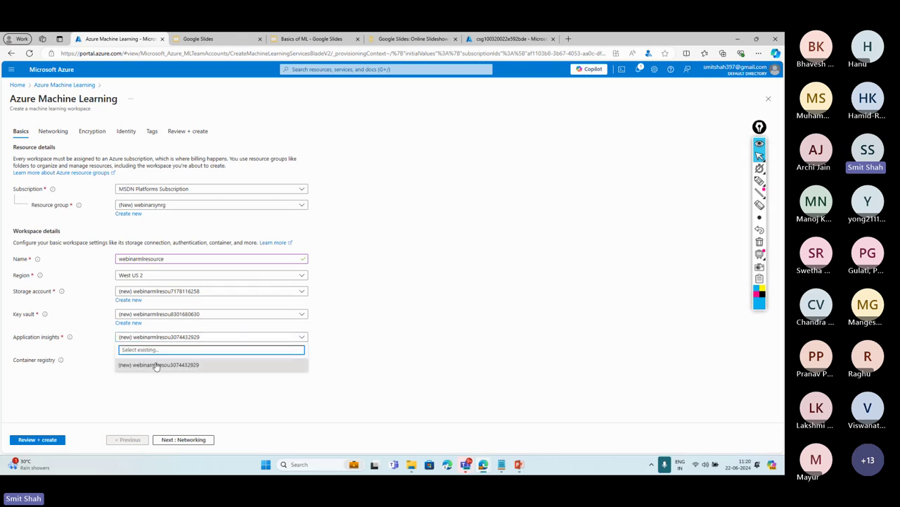
click(412, 357)
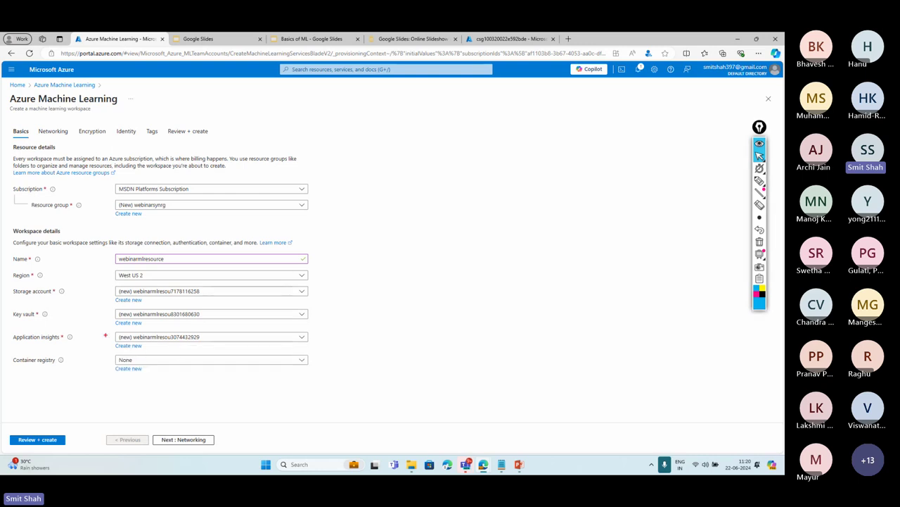
drag(112, 329, 135, 341)
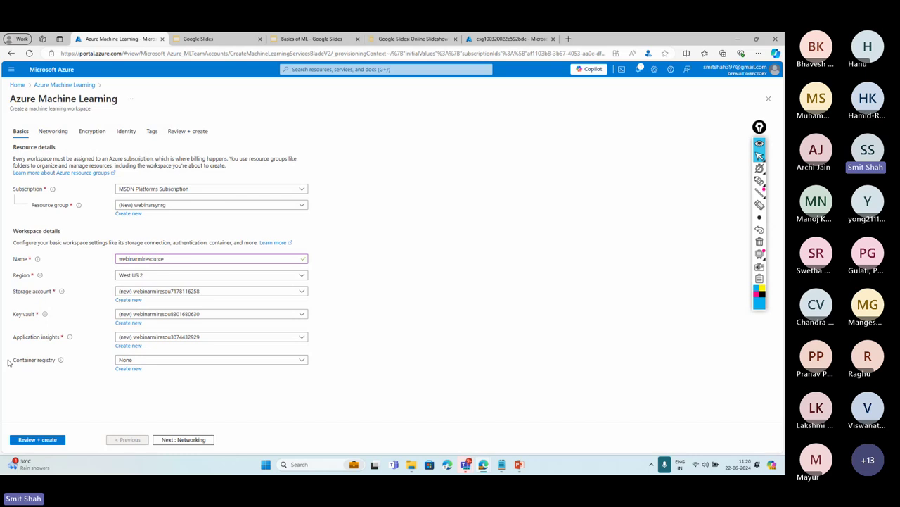
Outline the Container registry setting with a red box, annotate it with an arrow and "Docker image", and clear the markup.
mouse_move(9, 351)
mouse_down()
mouse_move(182, 377)
mouse_move(334, 381)
mouse_move(390, 362)
mouse_move(380, 370)
mouse_up()
mouse_move(403, 357)
mouse_down()
mouse_move(404, 375)
mouse_move(420, 366)
mouse_move(487, 370)
mouse_move(501, 359)
mouse_move(520, 365)
mouse_move(524, 375)
mouse_move(540, 371)
mouse_up()
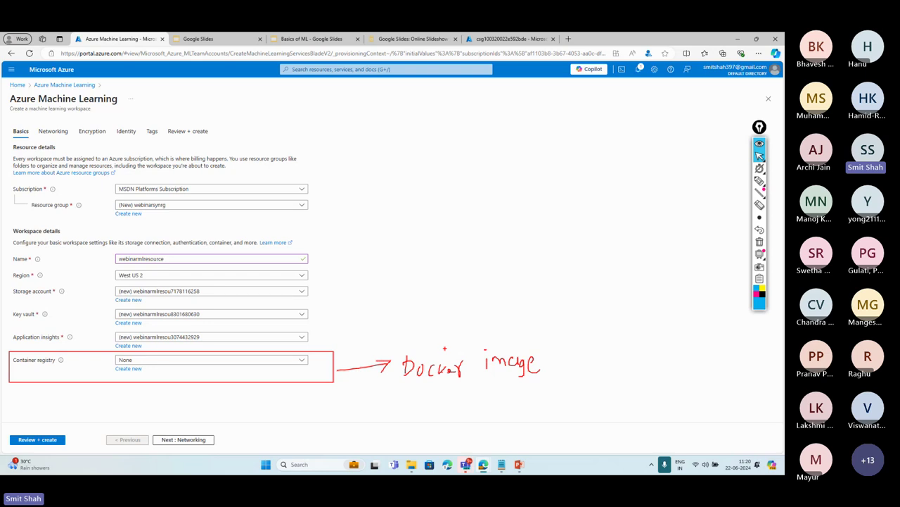
key(Escape)
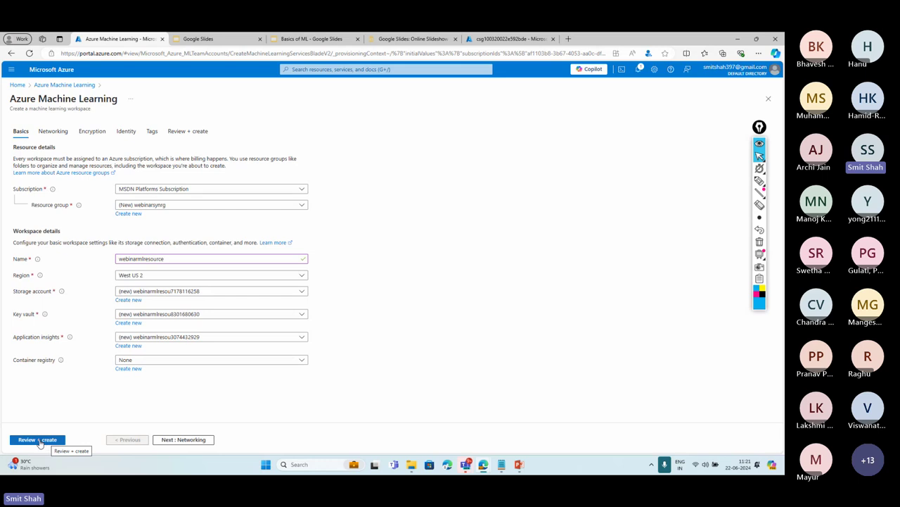
Validate the machine learning workspace configuration and submit webinarmlresource for creation.
click(40, 441)
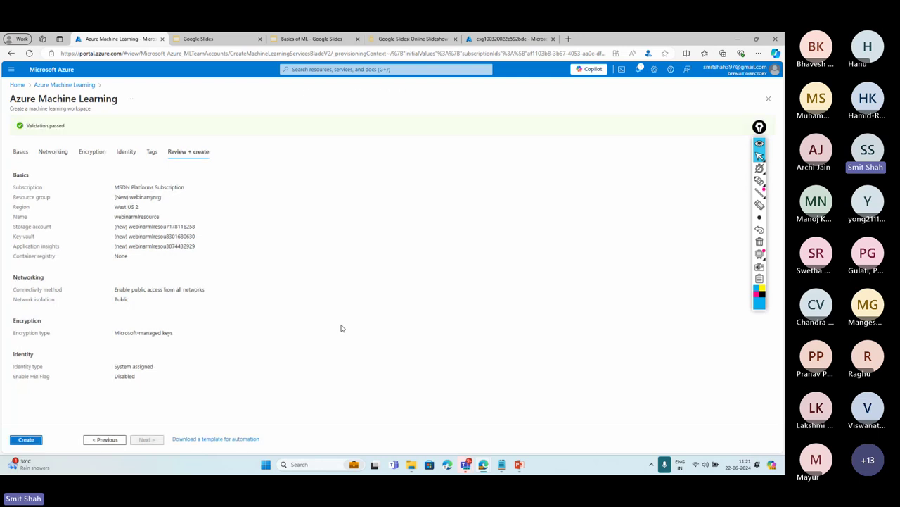
click(25, 440)
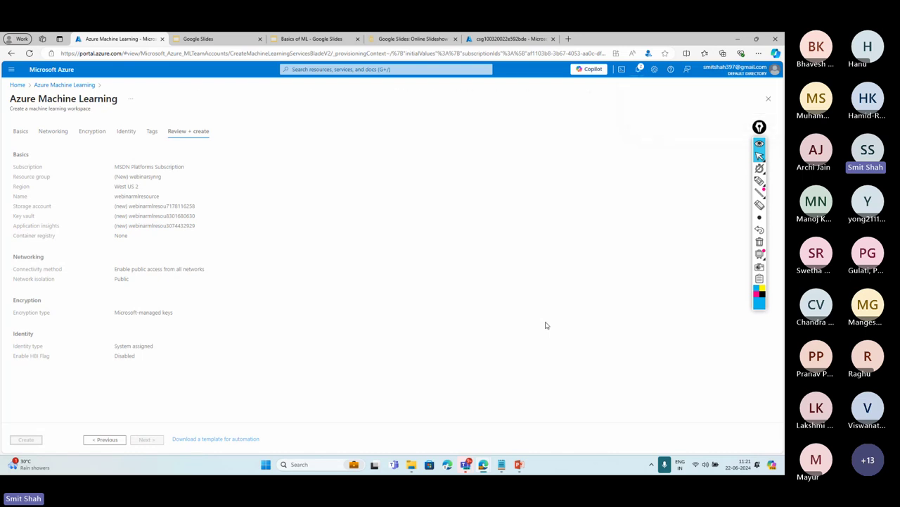
Switch to Notepad and review the notes comparing Azure Notebook, Azure AUTOML and Azure ML Designer, highlighting each approach's text.
click(501, 464)
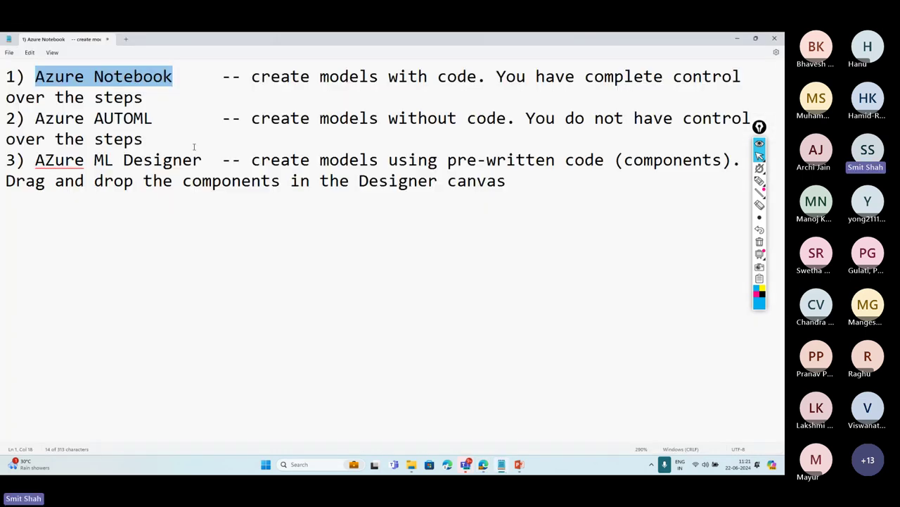
click(154, 119)
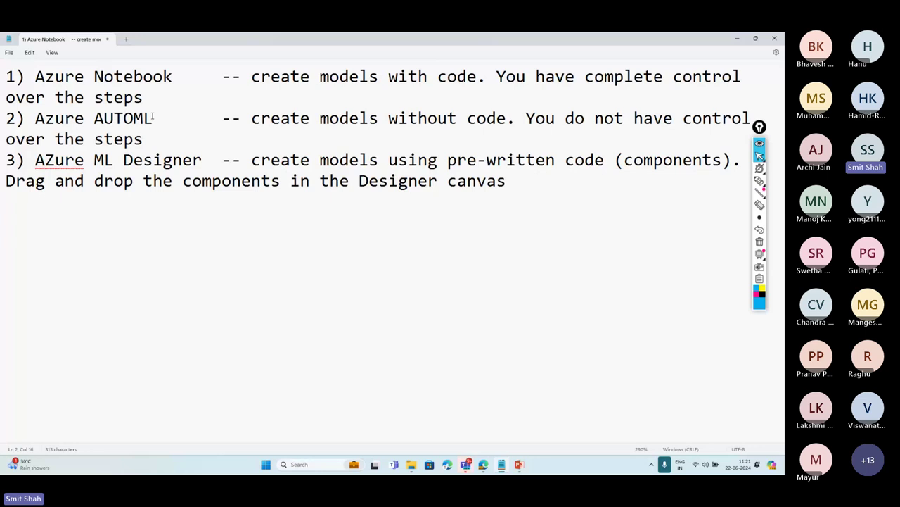
drag(143, 97, 255, 70)
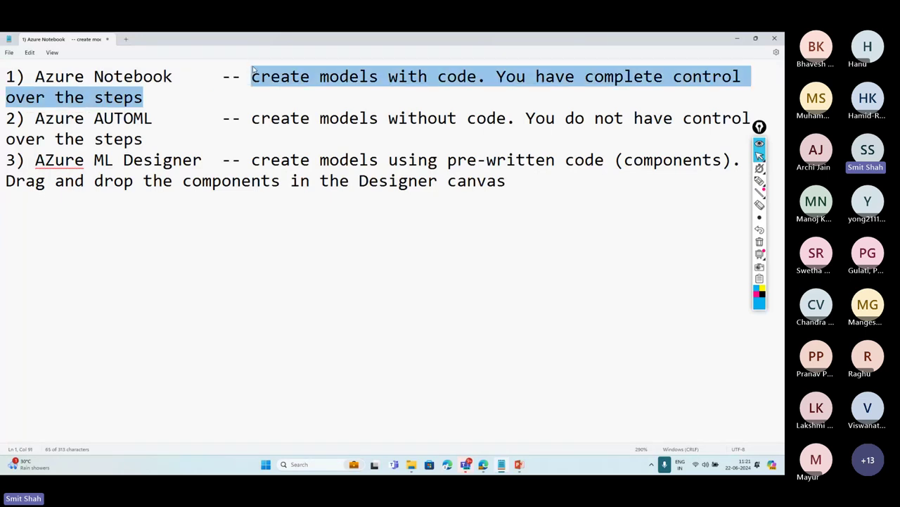
click(153, 119)
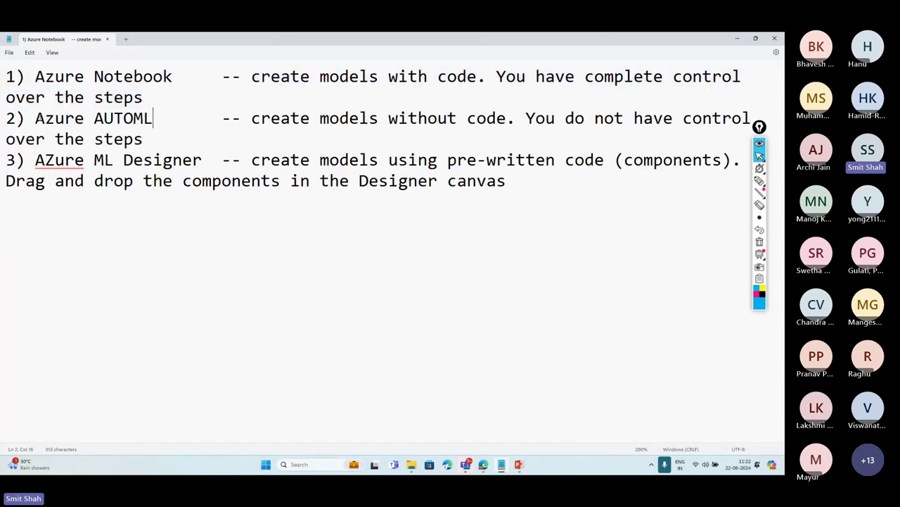
drag(35, 118, 519, 183)
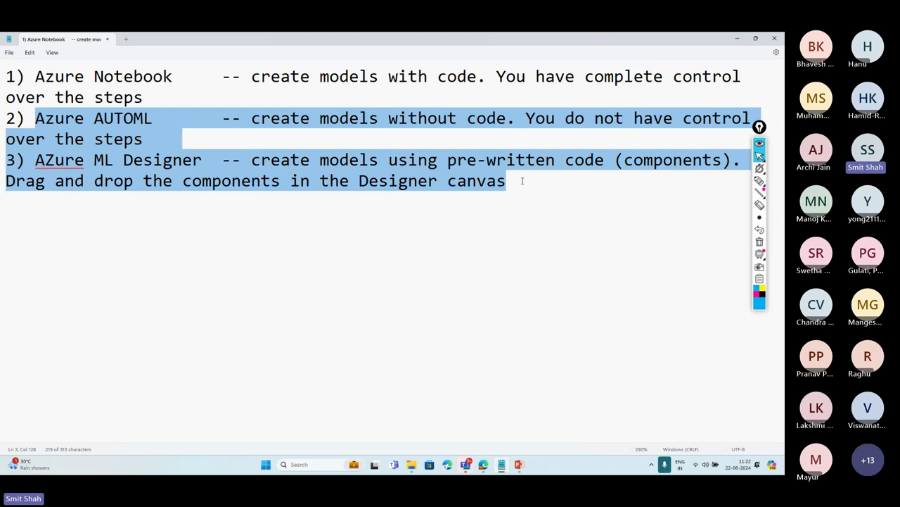
drag(181, 76, 37, 78)
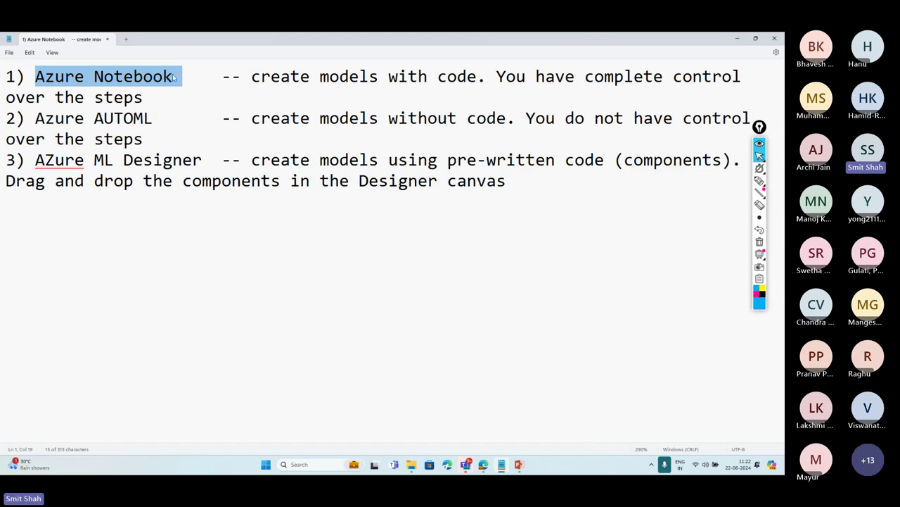
click(31, 140)
drag(34, 114, 532, 199)
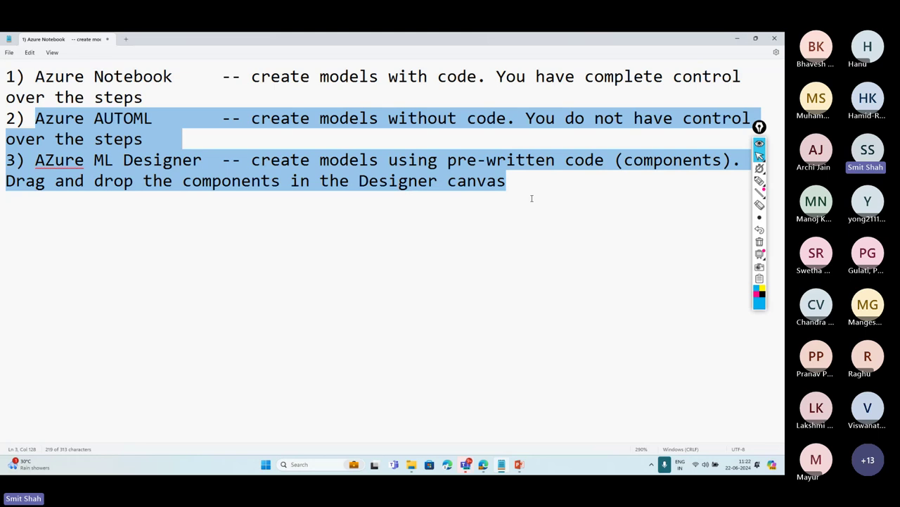